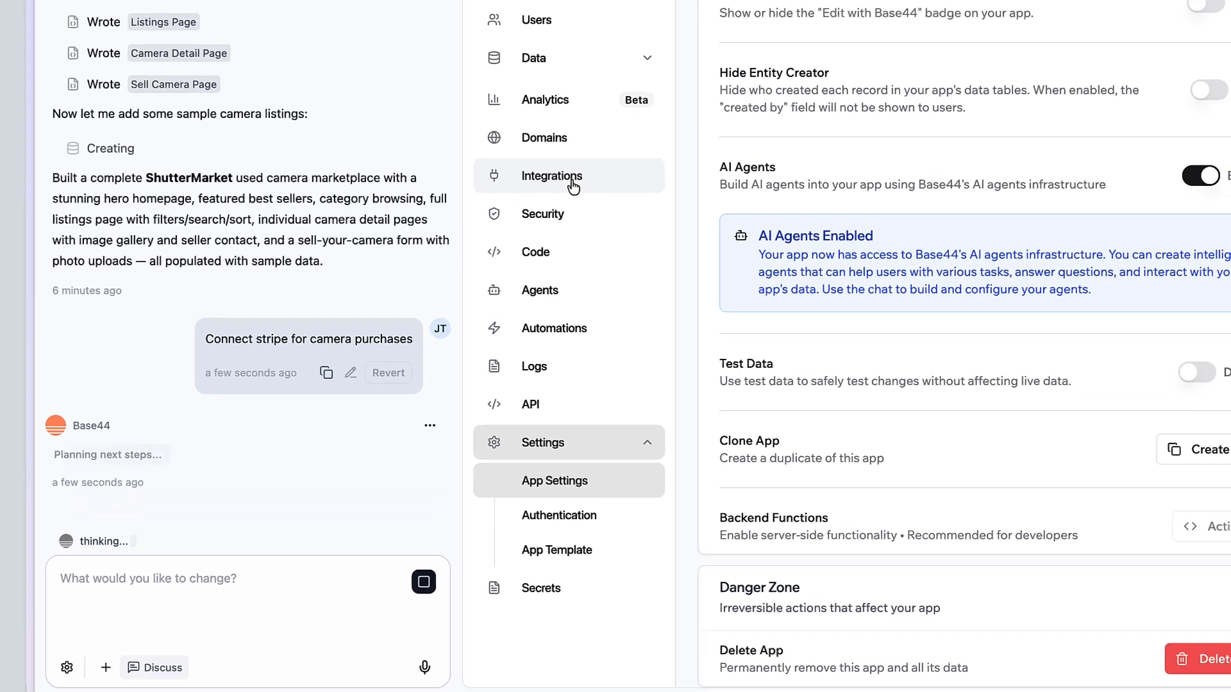
Step: From Integrations, send Stripe's camera-purchase checkout example prompt and approve installing Stripe
{"action": "left_click", "coordinate": [593, 99]}
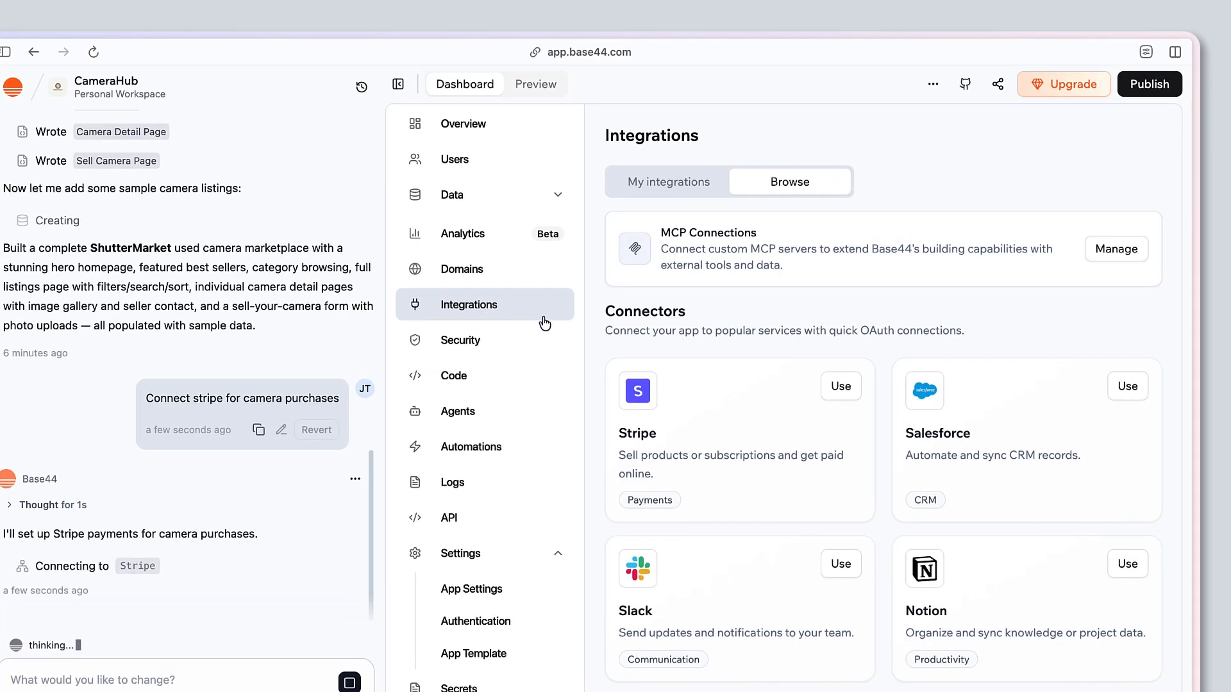
{"action": "left_click", "coordinate": [840, 387]}
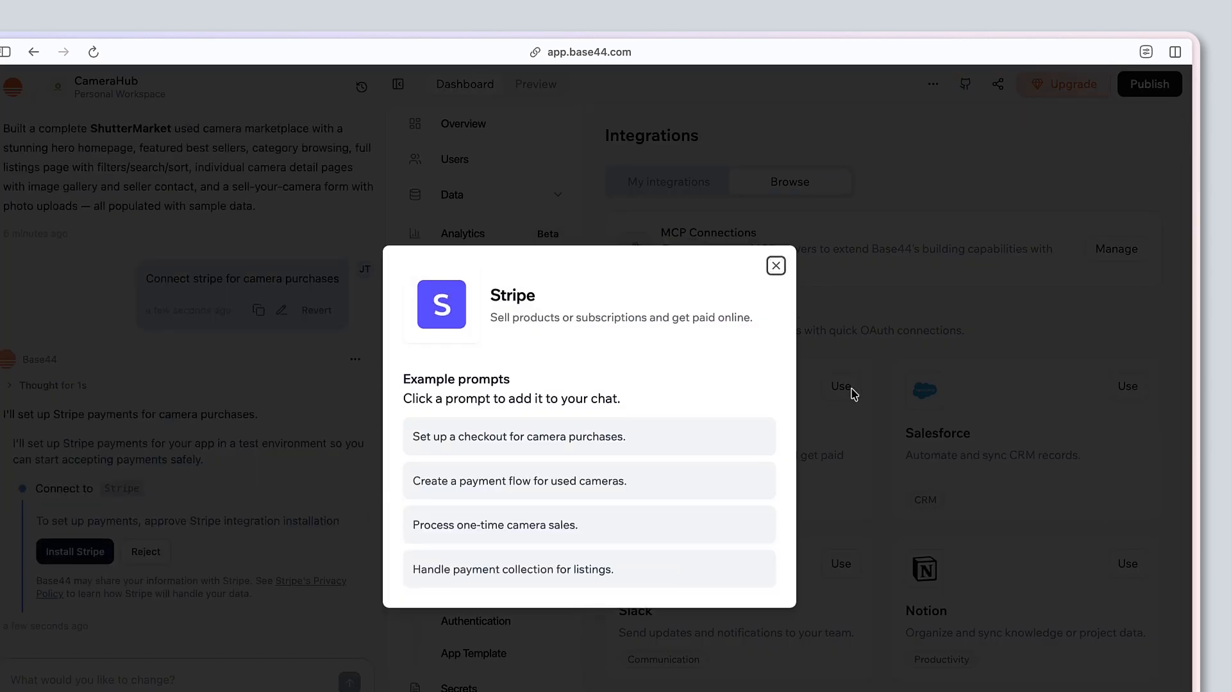
{"action": "left_click", "coordinate": [672, 441]}
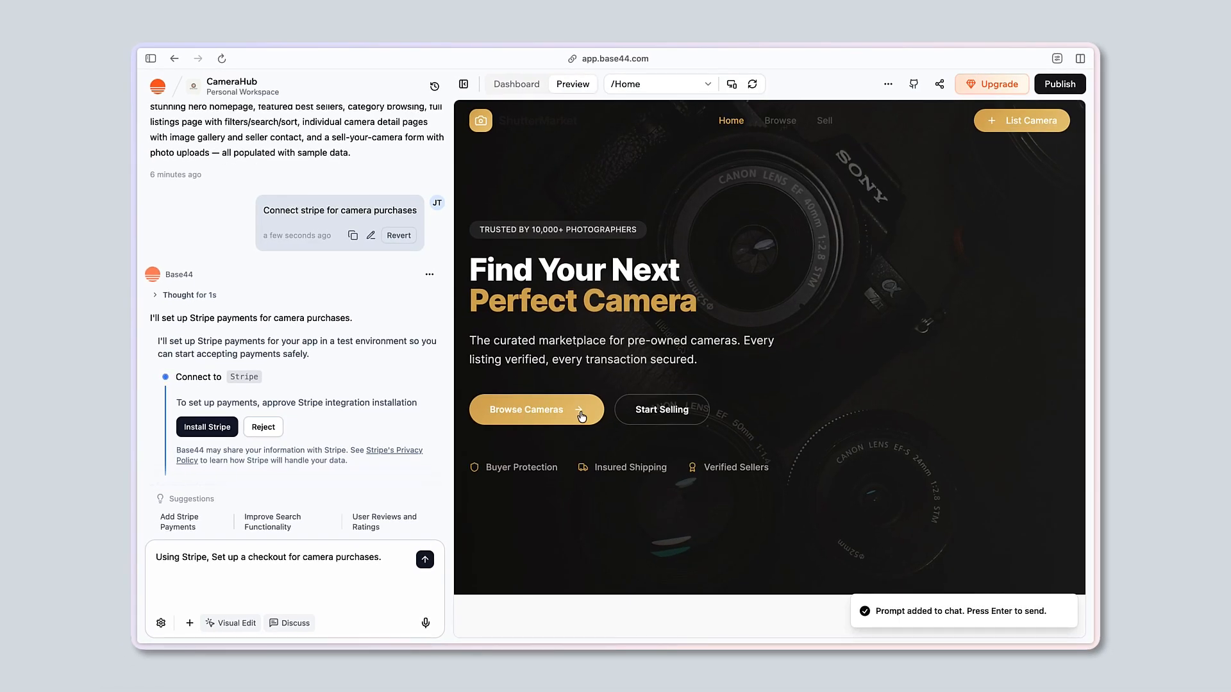
{"action": "key", "text": "Return"}
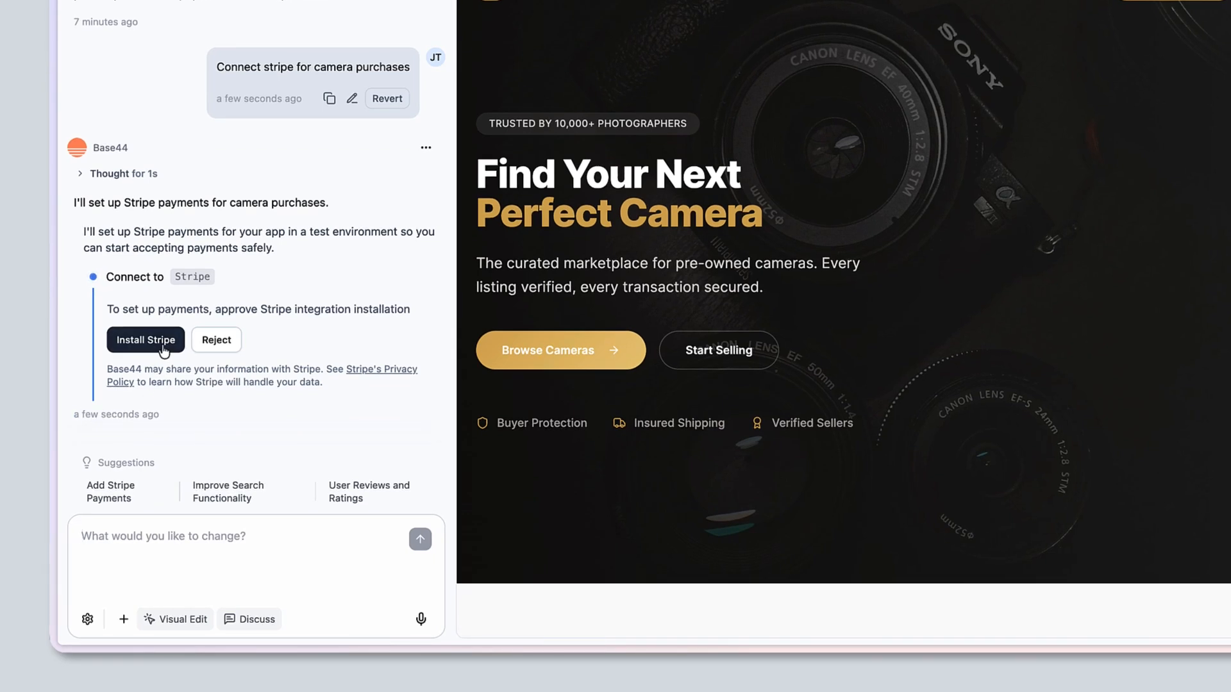
{"action": "left_click", "coordinate": [164, 350]}
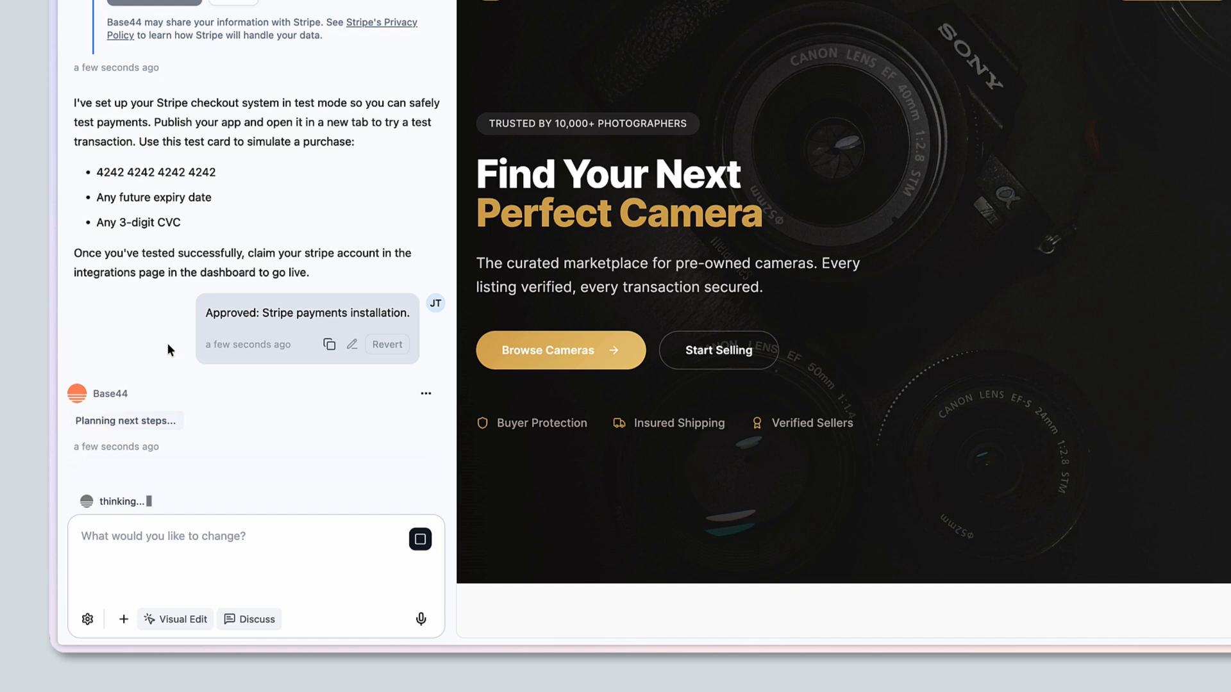
Step: Browse to the Canon EOS R5 detail page in the preview and scroll through it while checkout is built
{"action": "left_click", "coordinate": [609, 356]}
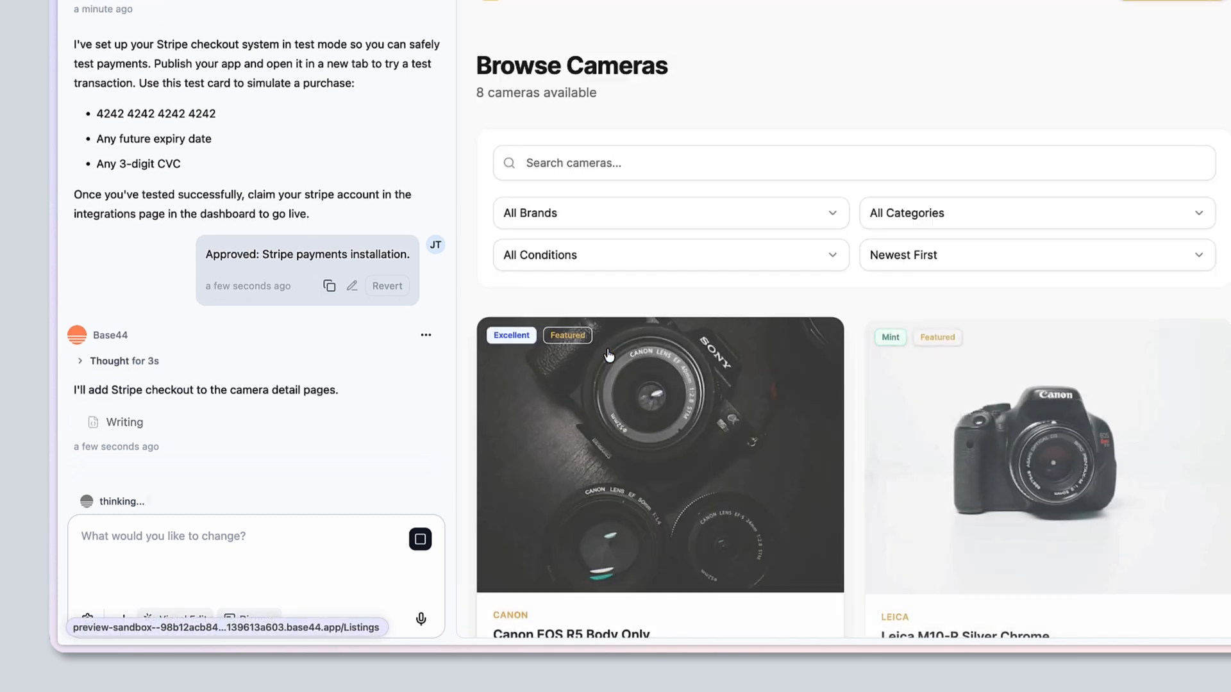
{"action": "left_click", "coordinate": [679, 549]}
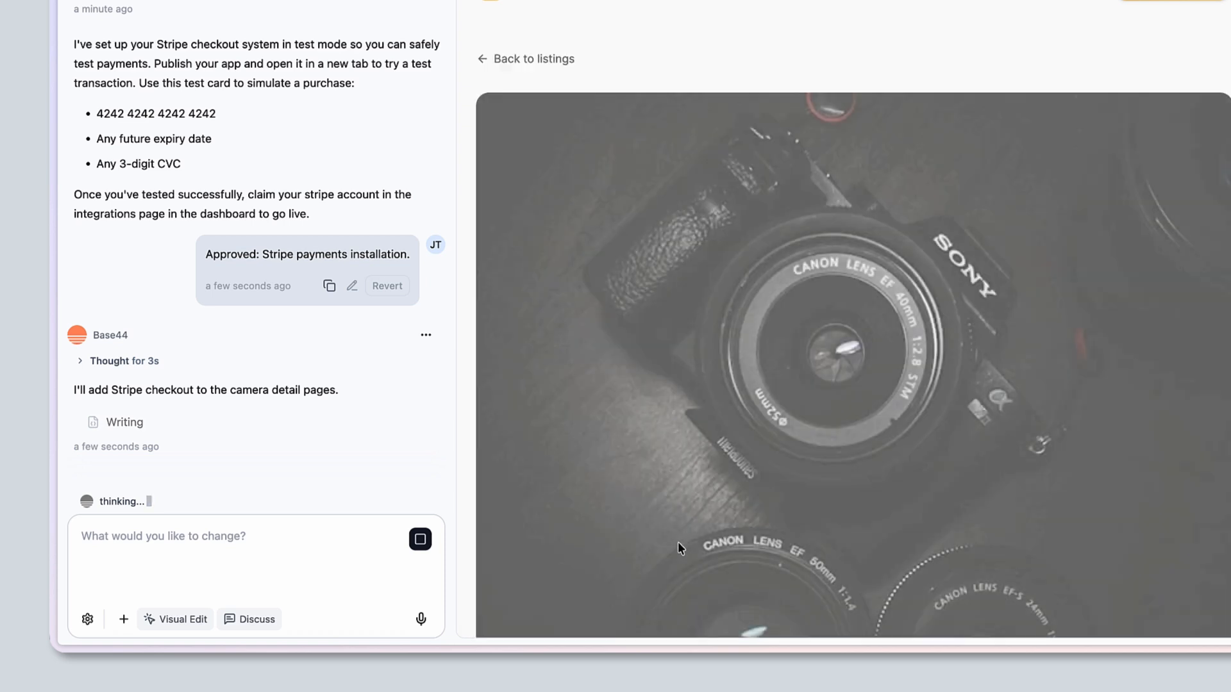
{"action": "scroll", "coordinate": [667, 560], "scroll_direction": "down", "scroll_amount": 10}
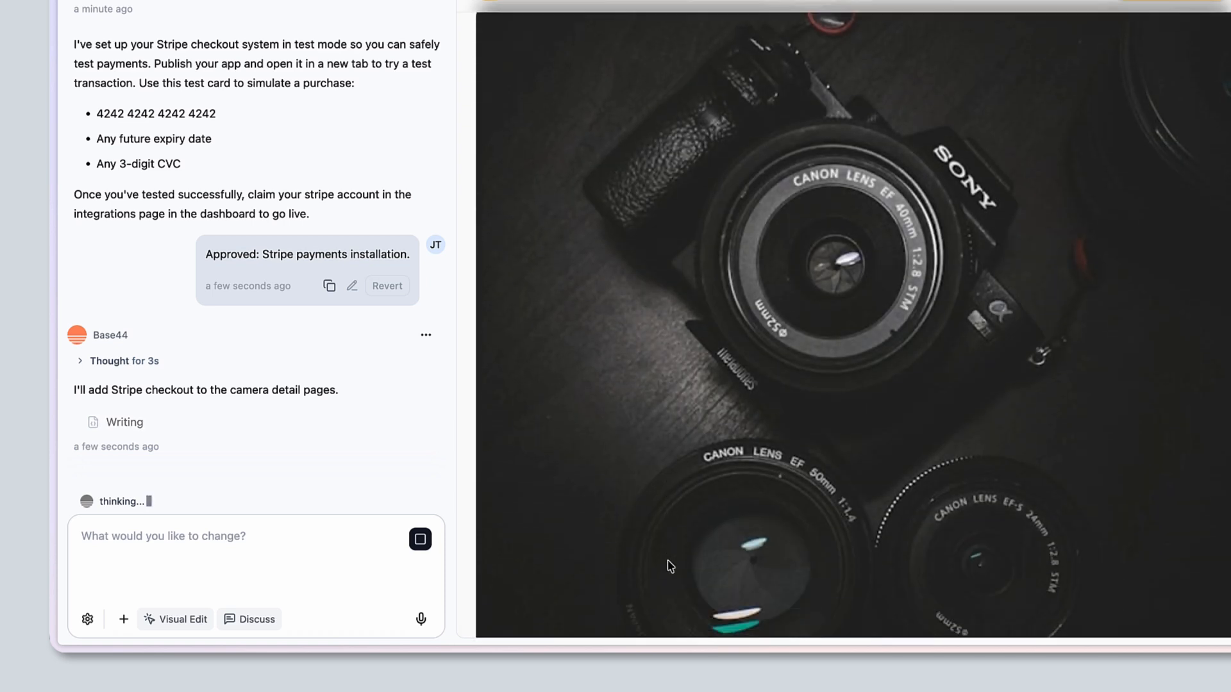
{"action": "scroll", "coordinate": [667, 560], "scroll_direction": "down", "scroll_amount": 5}
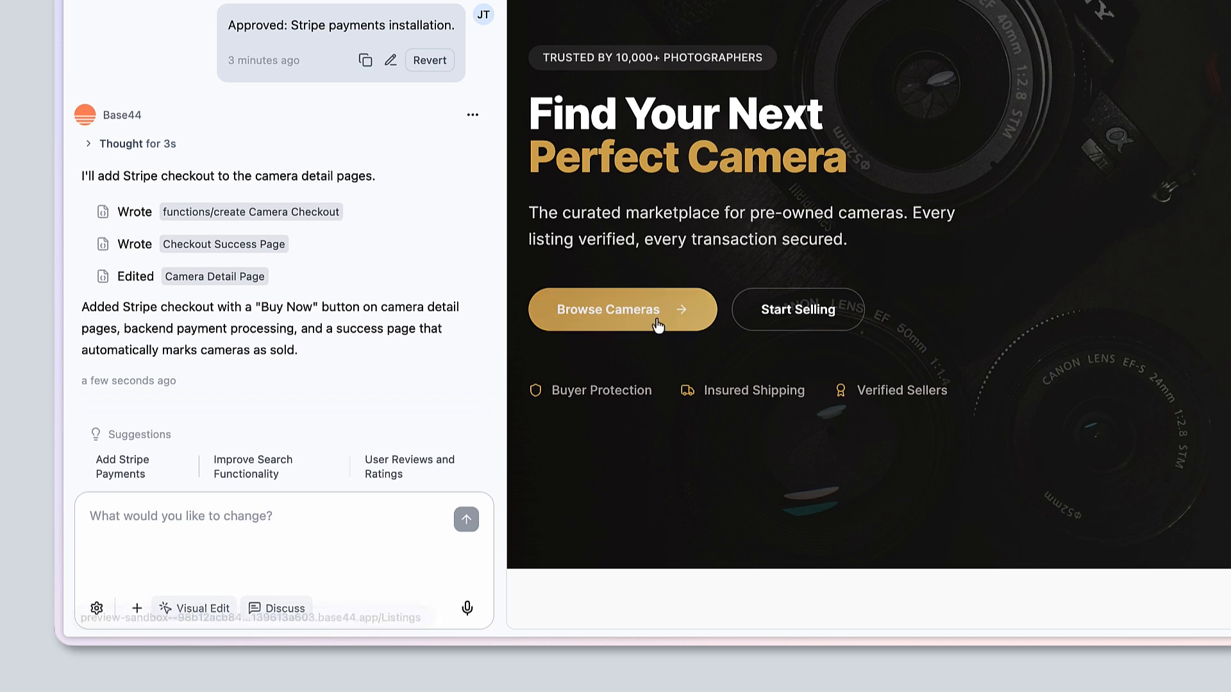
Step: Check the Canon EOS R5 page now shows a Buy Now button, then go to the dashboard's Integrations page
{"action": "left_click", "coordinate": [659, 325]}
{"action": "scroll", "coordinate": [659, 327], "scroll_direction": "down", "scroll_amount": 3}
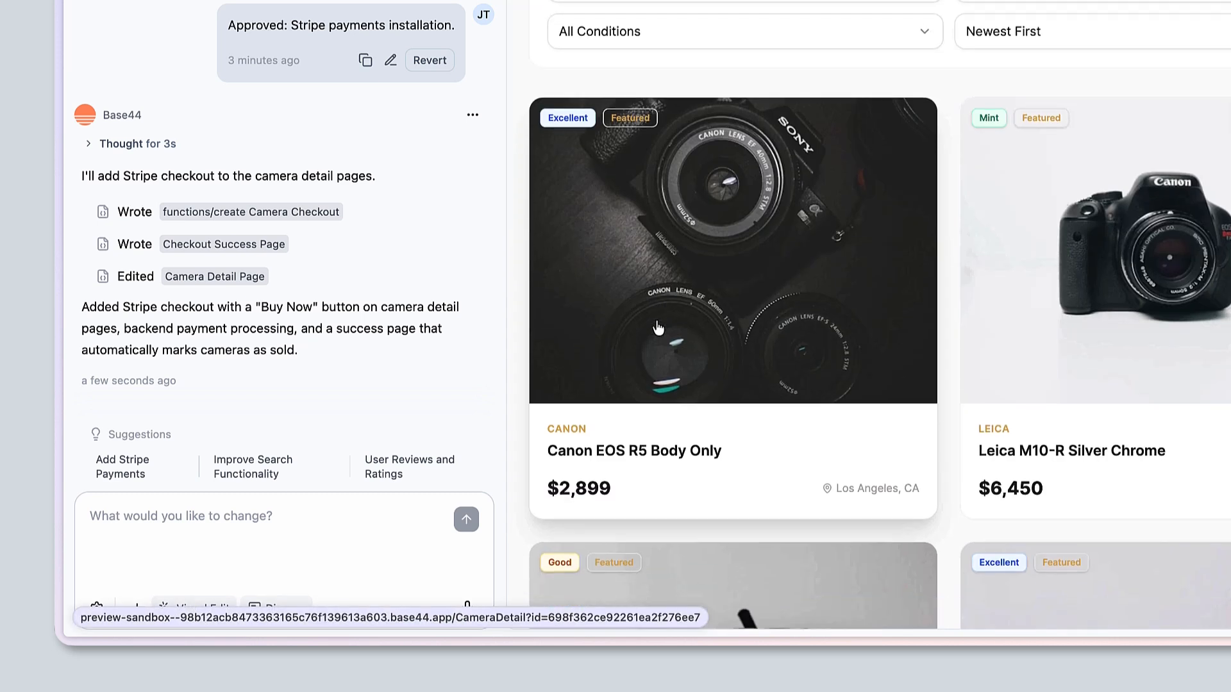
{"action": "left_click", "coordinate": [658, 328]}
{"action": "scroll", "coordinate": [658, 328], "scroll_direction": "down", "scroll_amount": 10}
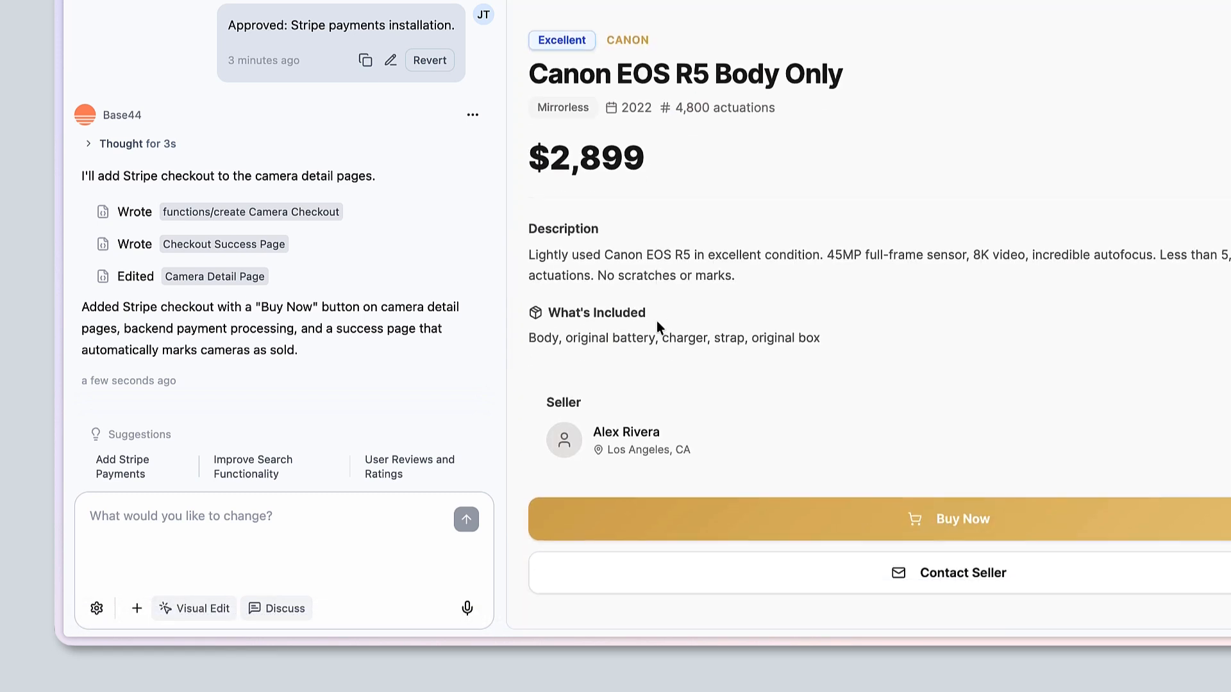
{"action": "scroll", "coordinate": [656, 321], "scroll_direction": "down", "scroll_amount": 4}
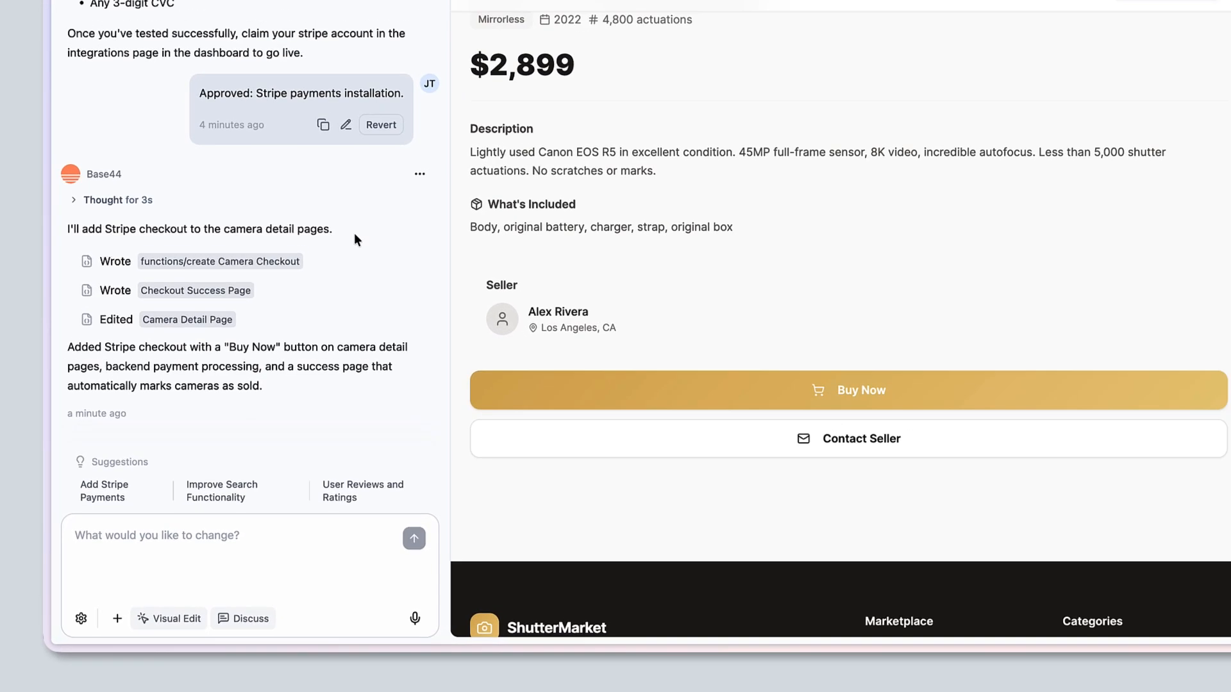
{"action": "scroll", "coordinate": [355, 232], "scroll_direction": "up", "scroll_amount": 5}
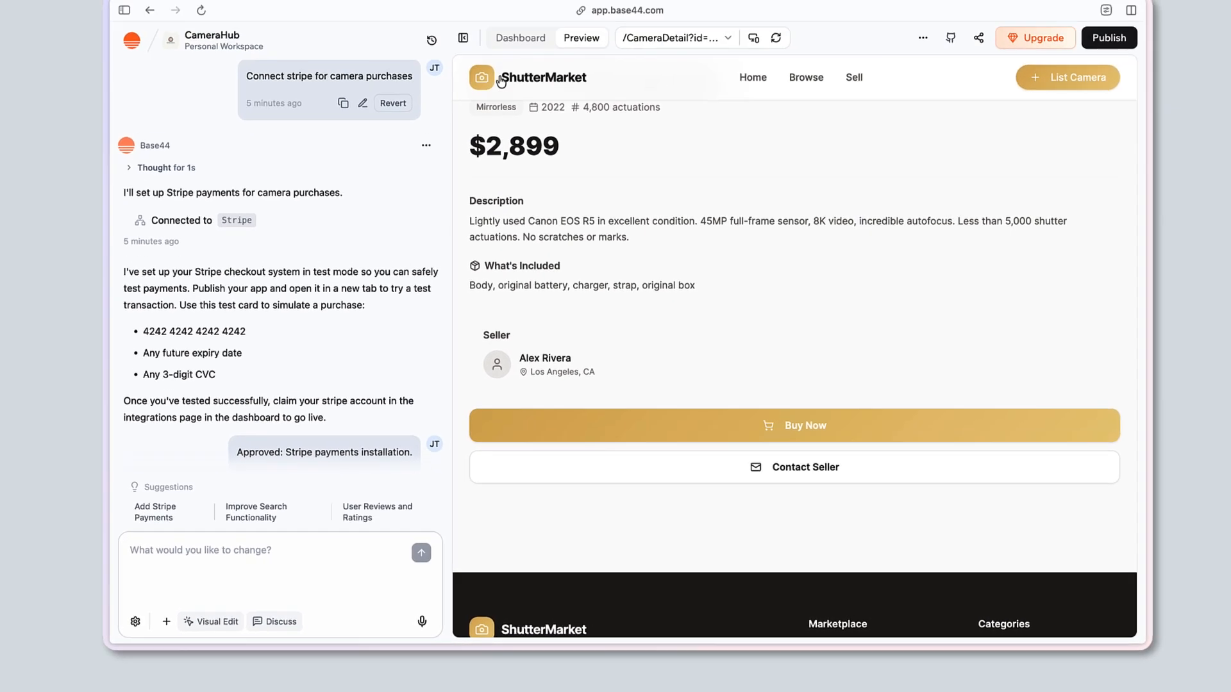
{"action": "left_click", "coordinate": [516, 84]}
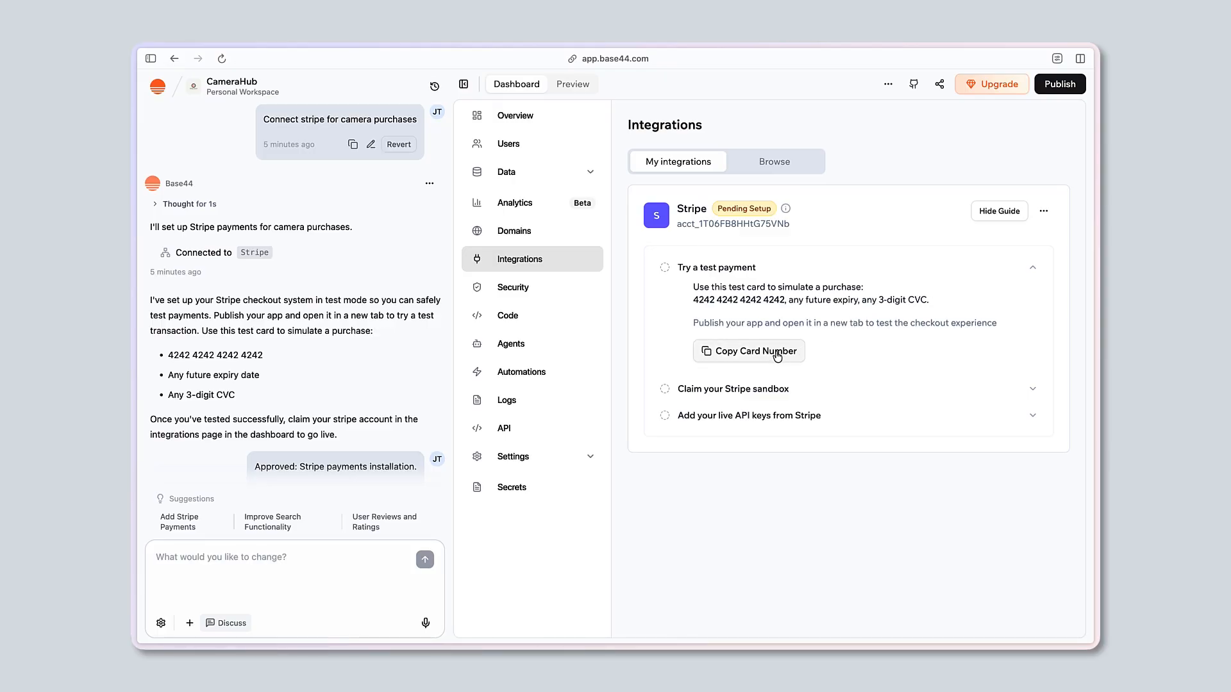
Step: Copy the Stripe test card number and bring up the Publish Your App dialog
{"action": "left_click", "coordinate": [774, 356]}
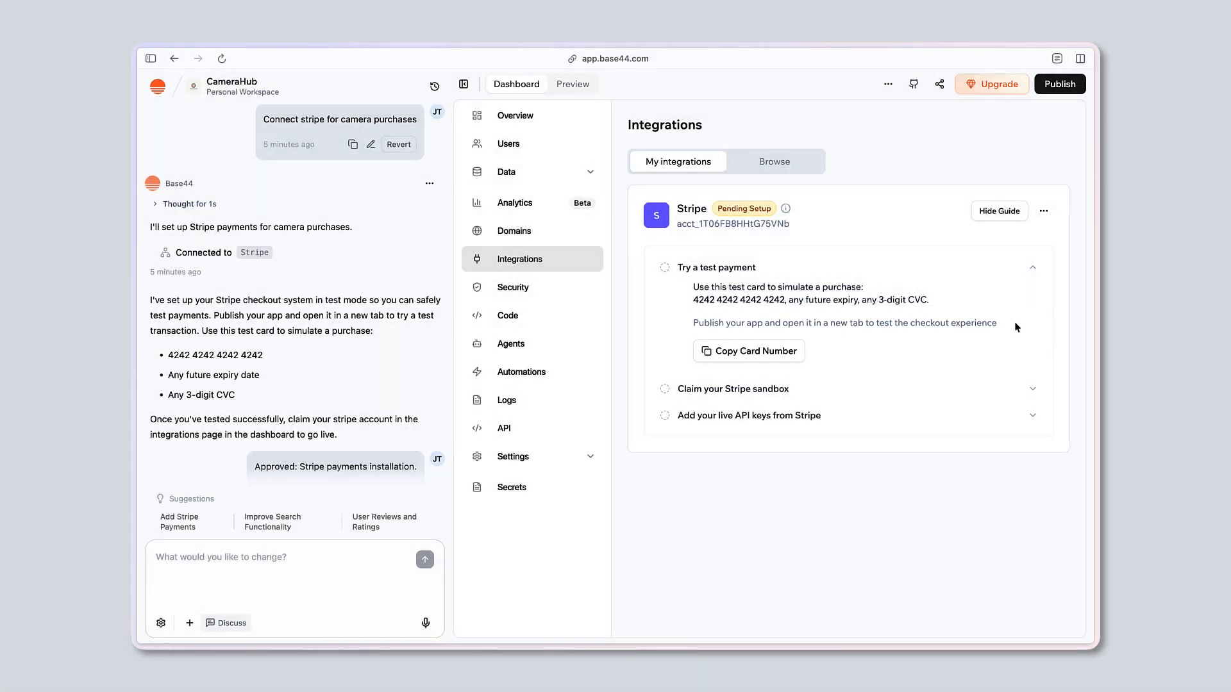
{"action": "left_click", "coordinate": [1058, 91]}
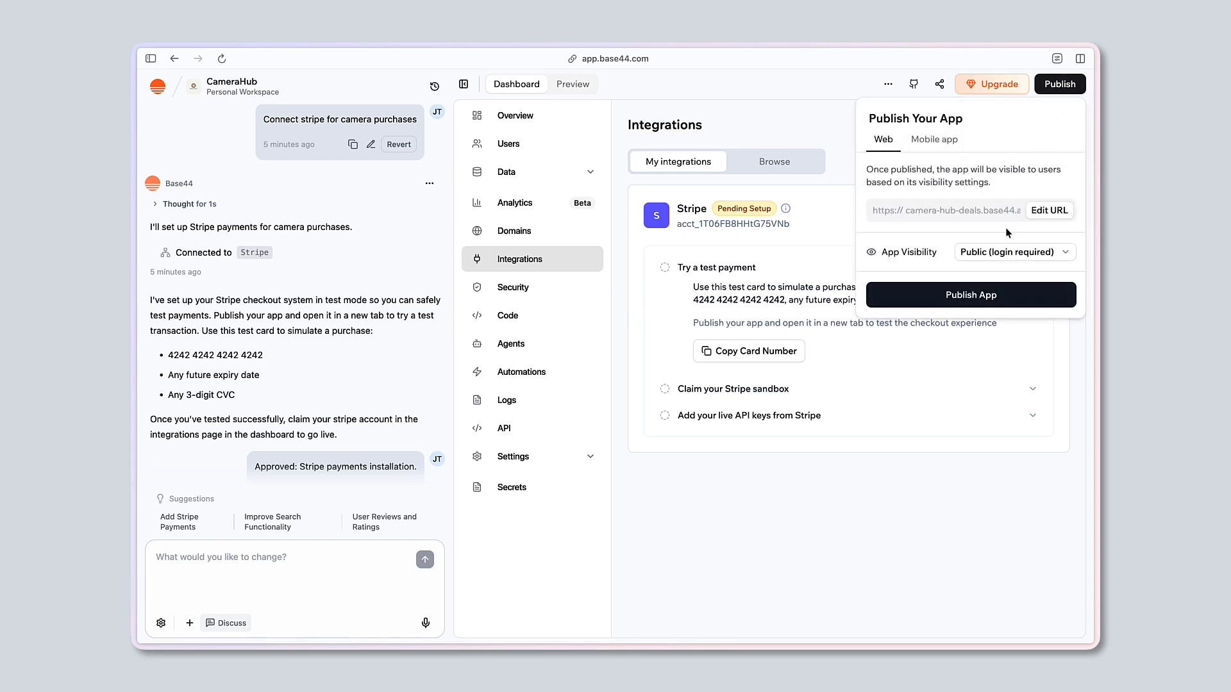
Step: Publish the app and open the live site in a new tab
{"action": "left_click", "coordinate": [973, 299]}
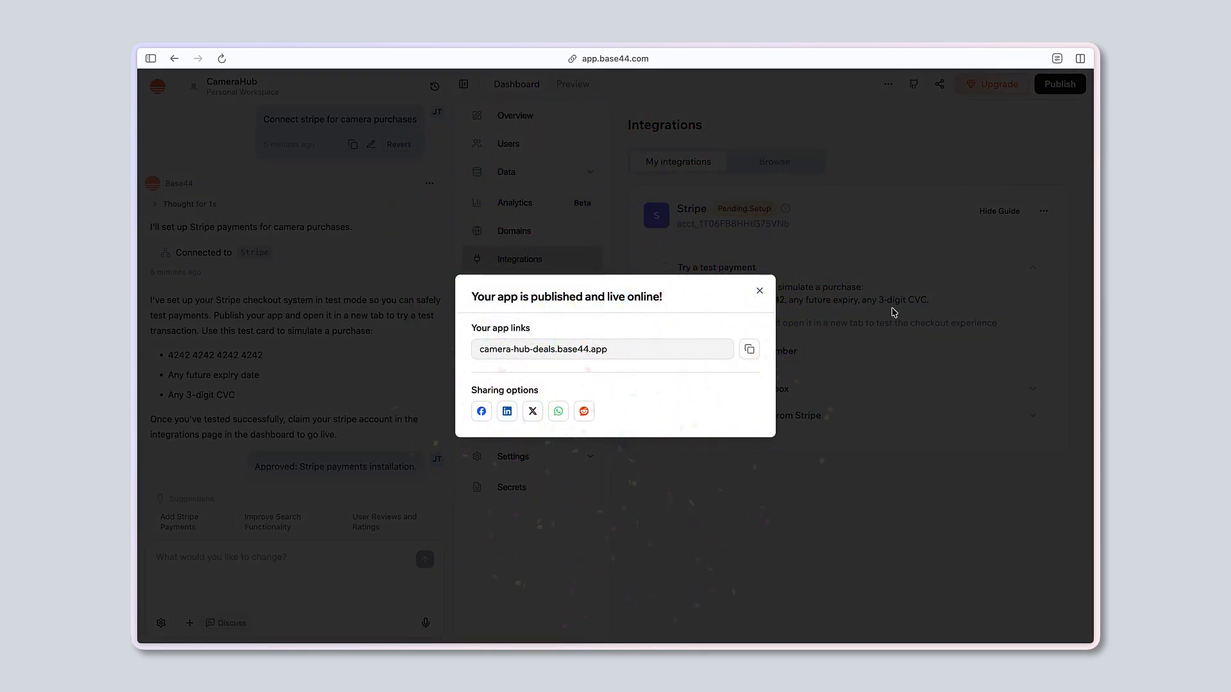
{"action": "mouse_move", "coordinate": [687, 355]}
{"action": "left_click", "coordinate": [681, 351]}
Step: Go to the Canon EOS R5 Body Only listing and start its $2,899.00 Buy Now checkout
{"action": "left_click", "coordinate": [309, 403]}
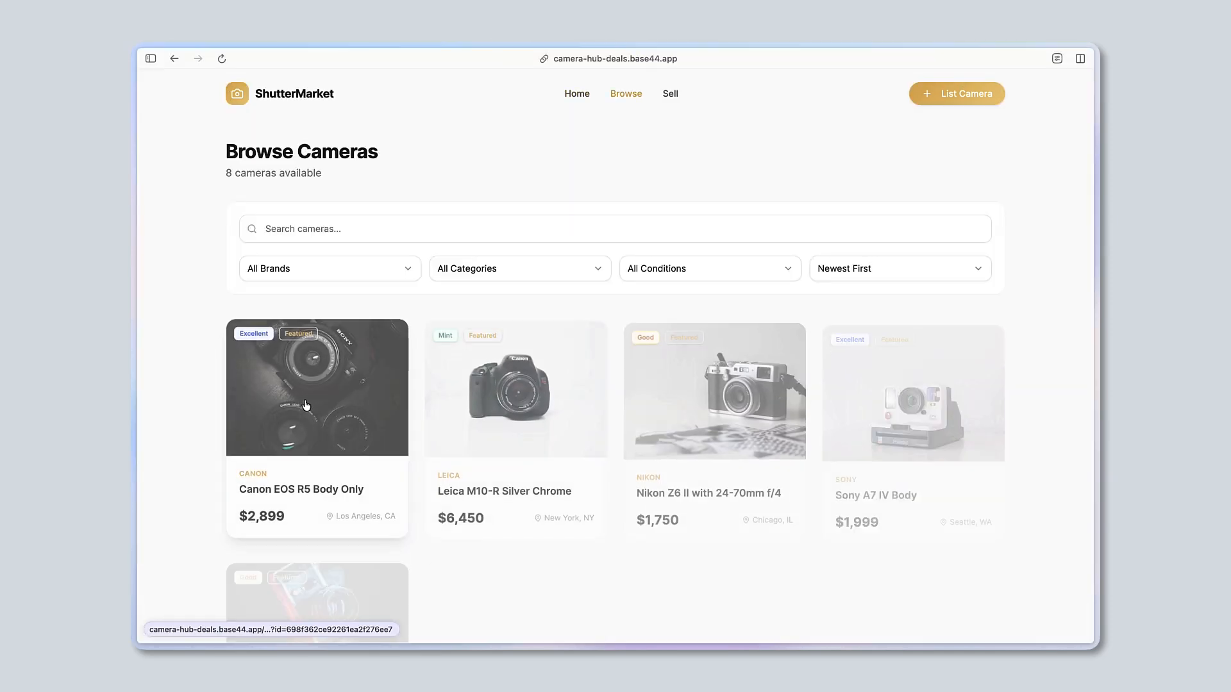
{"action": "left_click", "coordinate": [304, 398]}
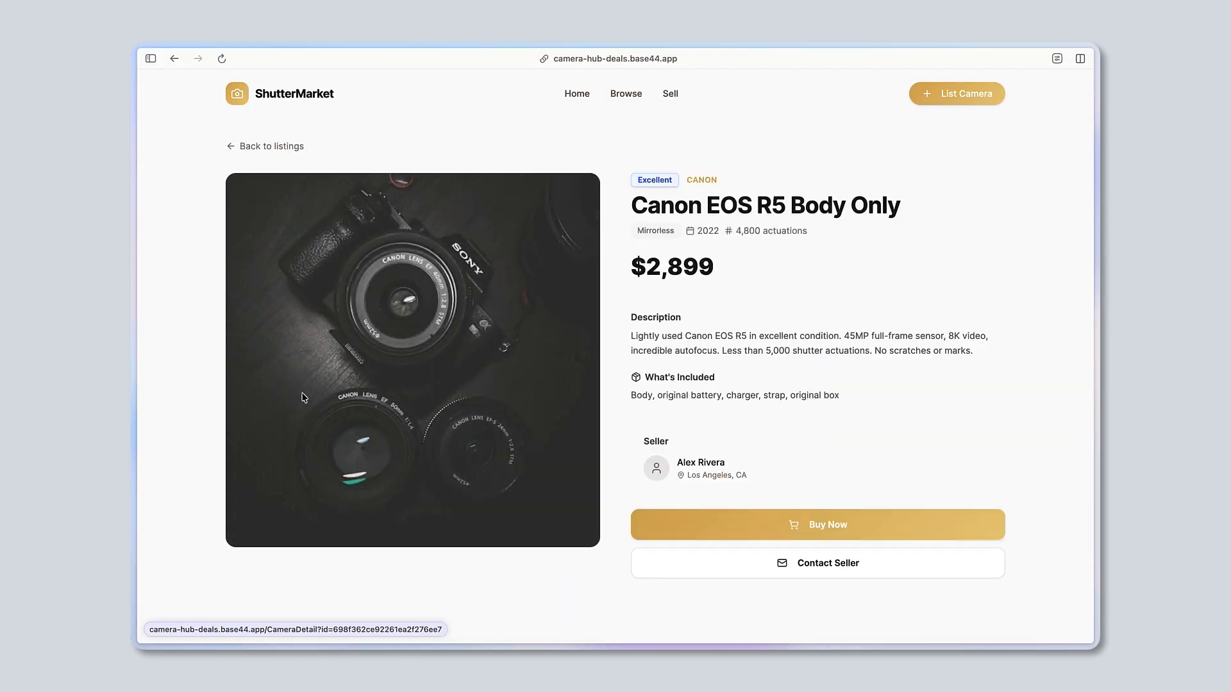
{"action": "left_click", "coordinate": [861, 537]}
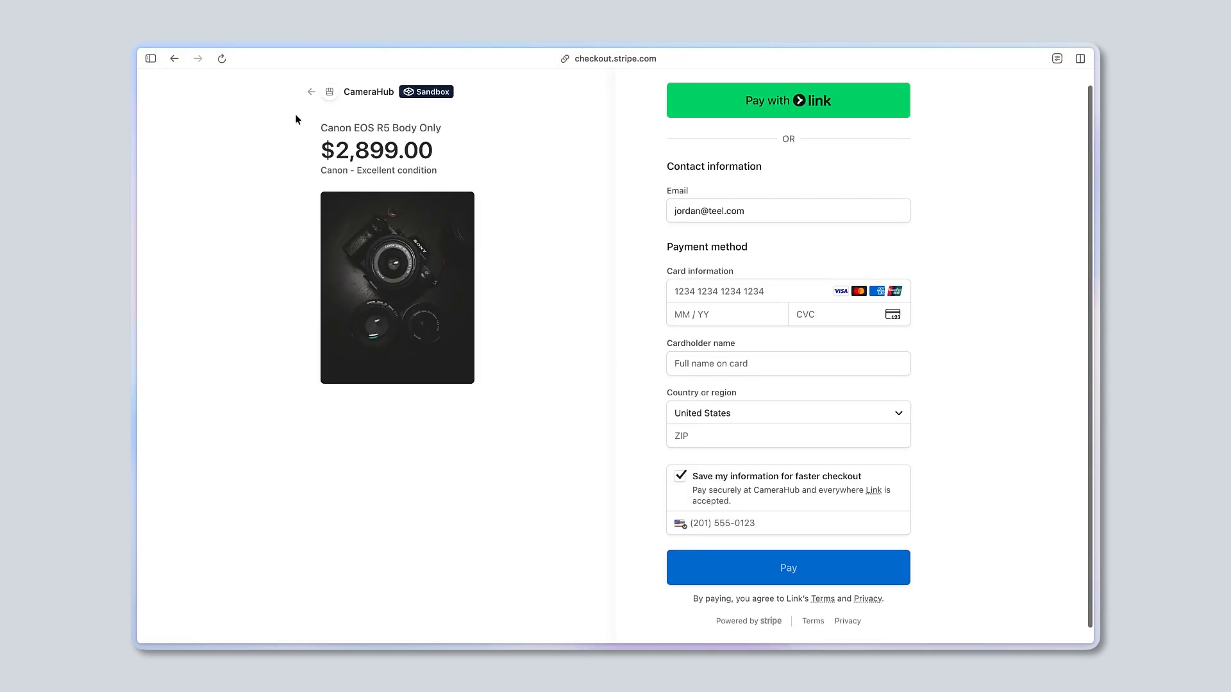
{"action": "left_click", "coordinate": [669, 292]}
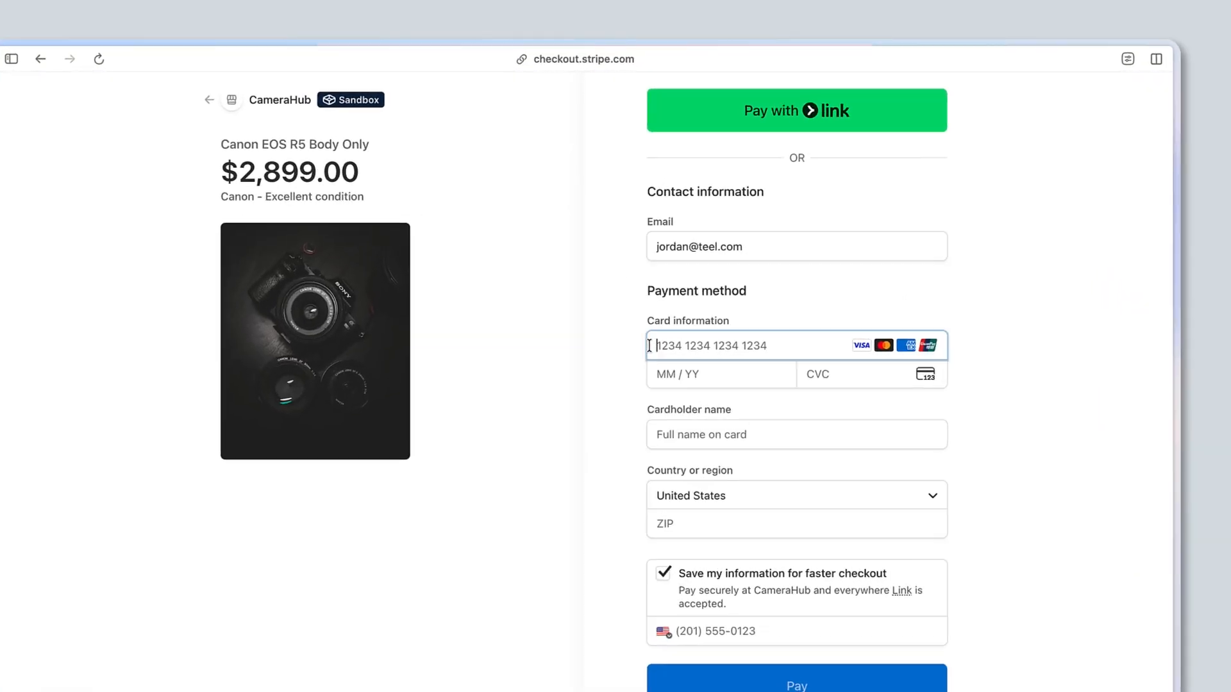
{"action": "key", "text": "super+v"}
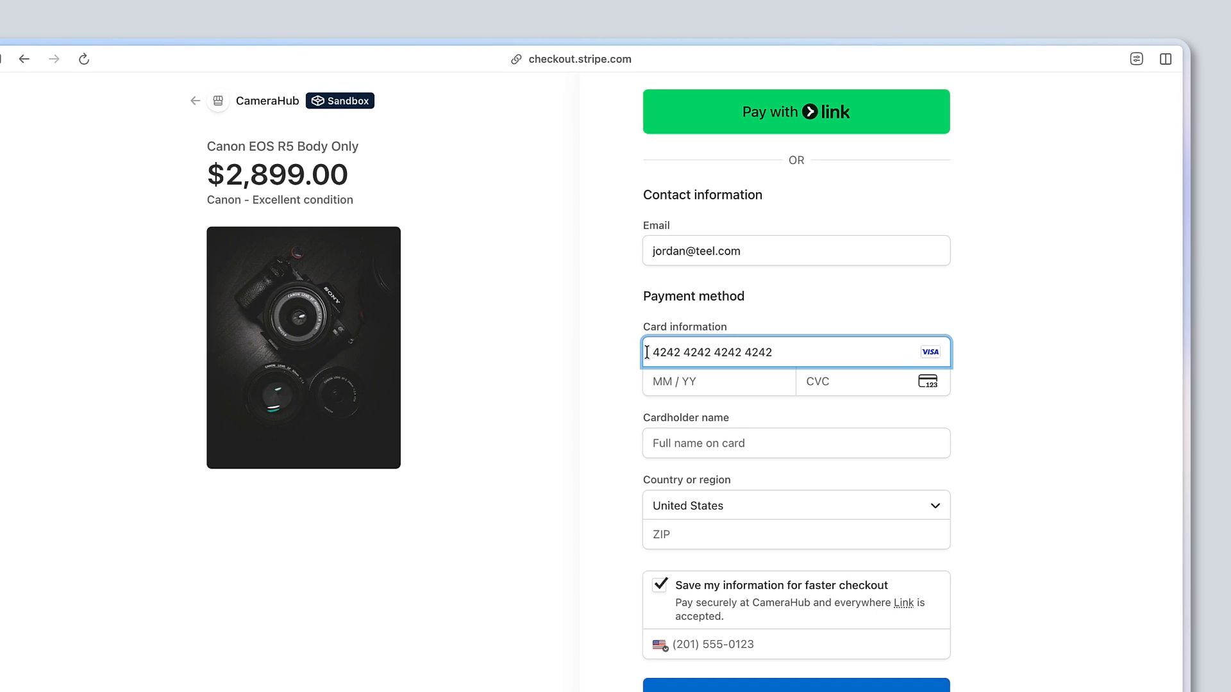
{"action": "left_click", "coordinate": [657, 379]}
{"action": "type", "text": "01 / 30"}
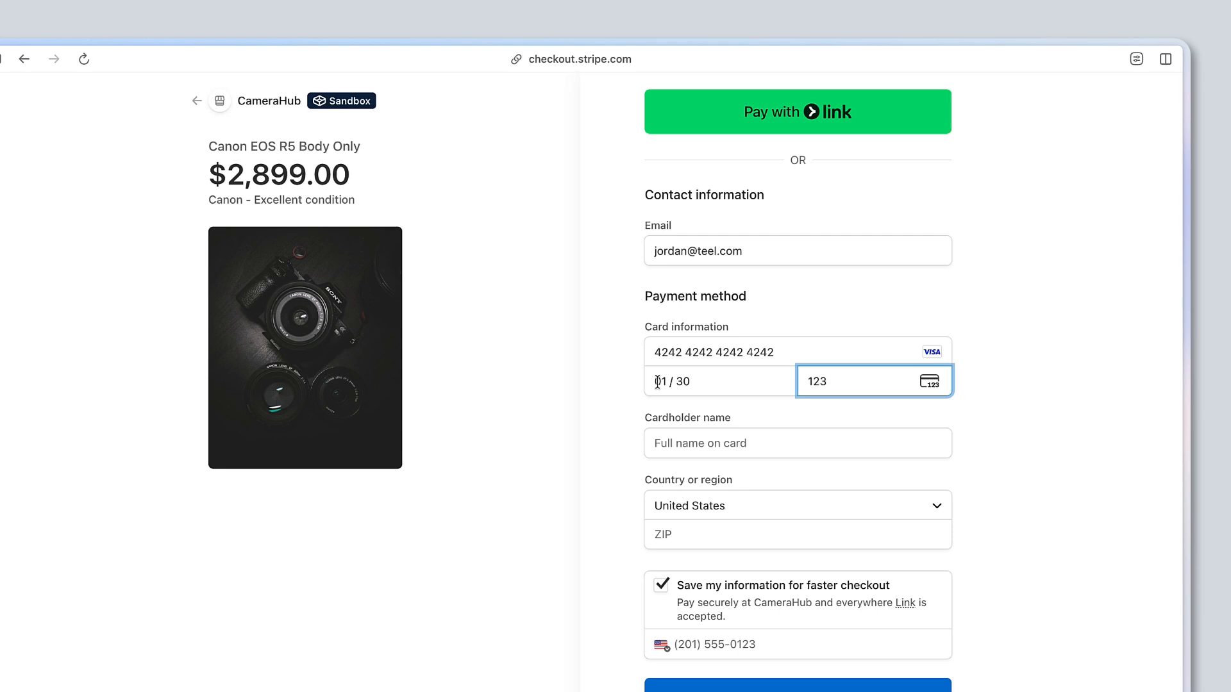
{"action": "left_click", "coordinate": [651, 437]}
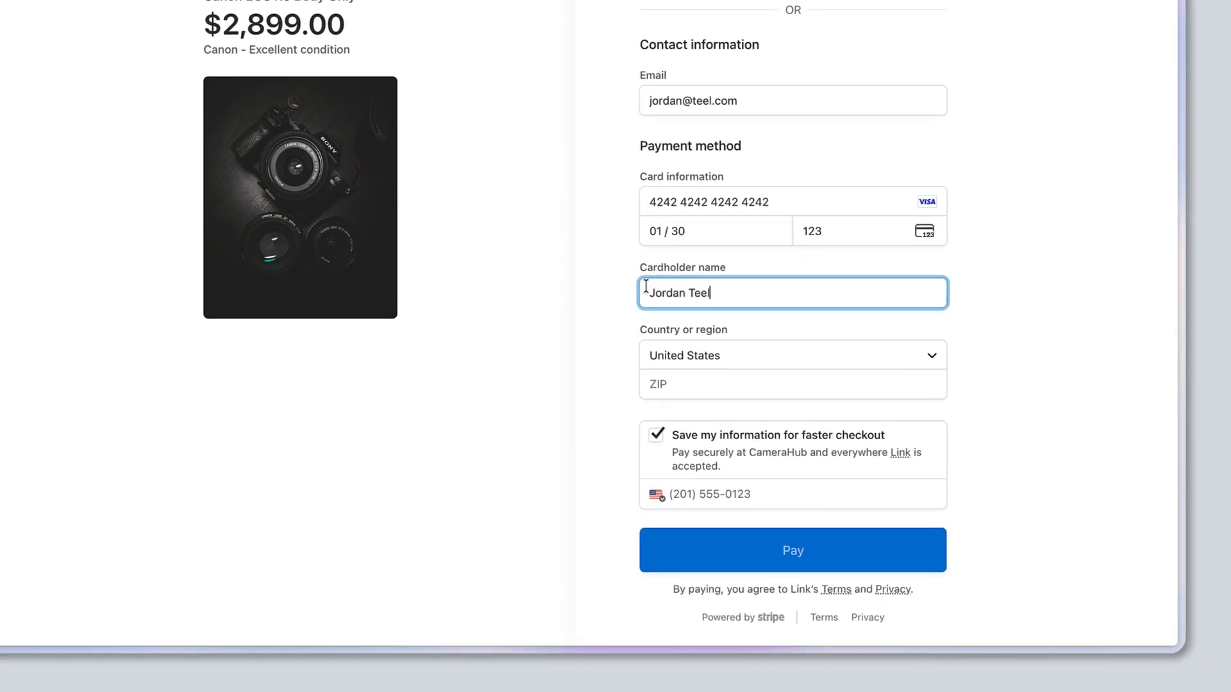
Step: Add the ZIP code, turn off Save my information, and submit the $2,899.00 payment
{"action": "scroll", "coordinate": [645, 288], "scroll_direction": "up", "scroll_amount": 1}
{"action": "left_click", "coordinate": [654, 401]}
{"action": "type", "text": "52241"}
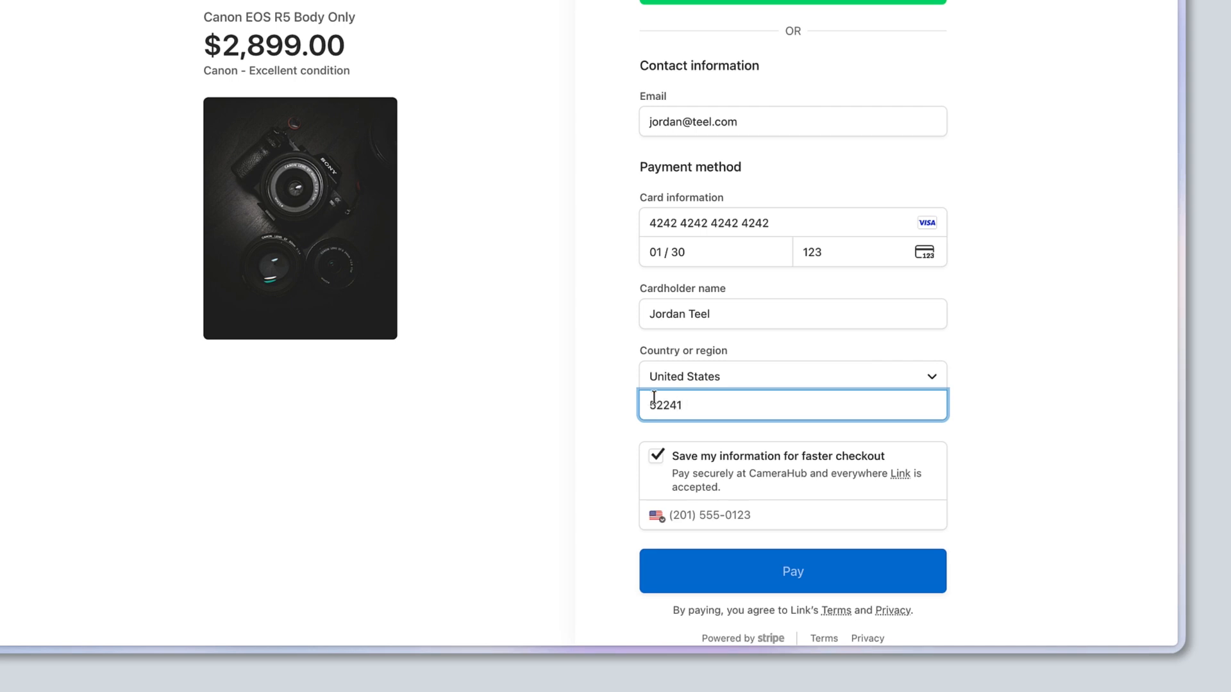
{"action": "left_click", "coordinate": [656, 455]}
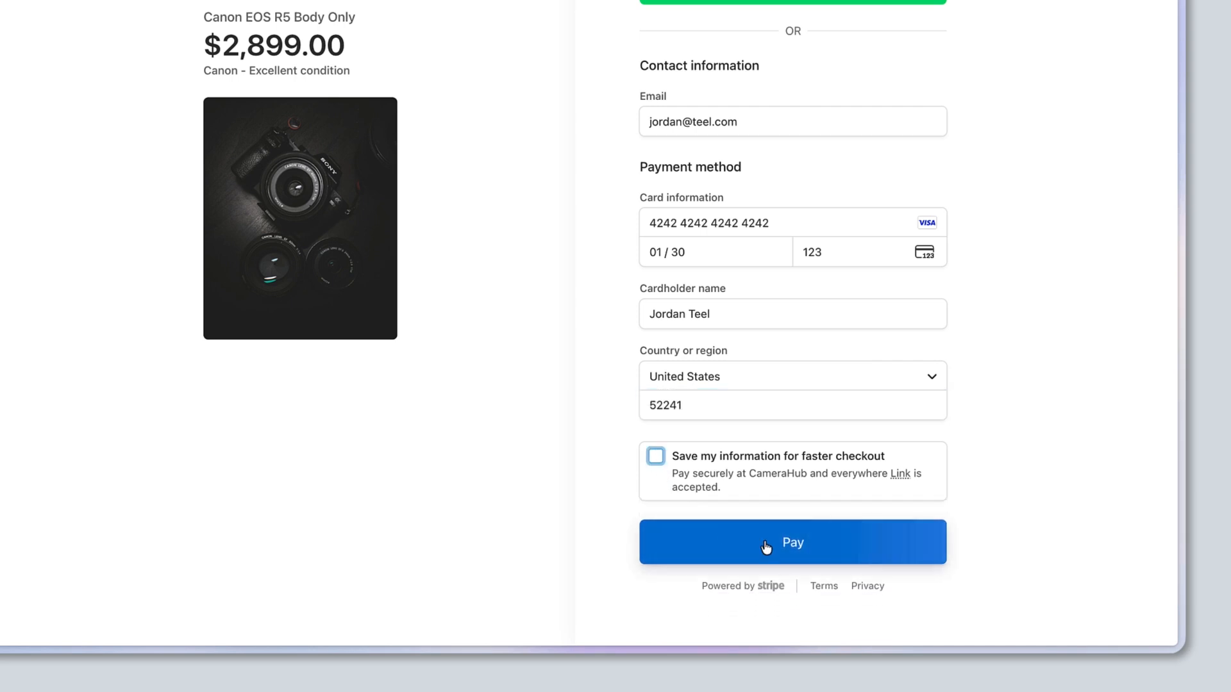
{"action": "left_click", "coordinate": [823, 557]}
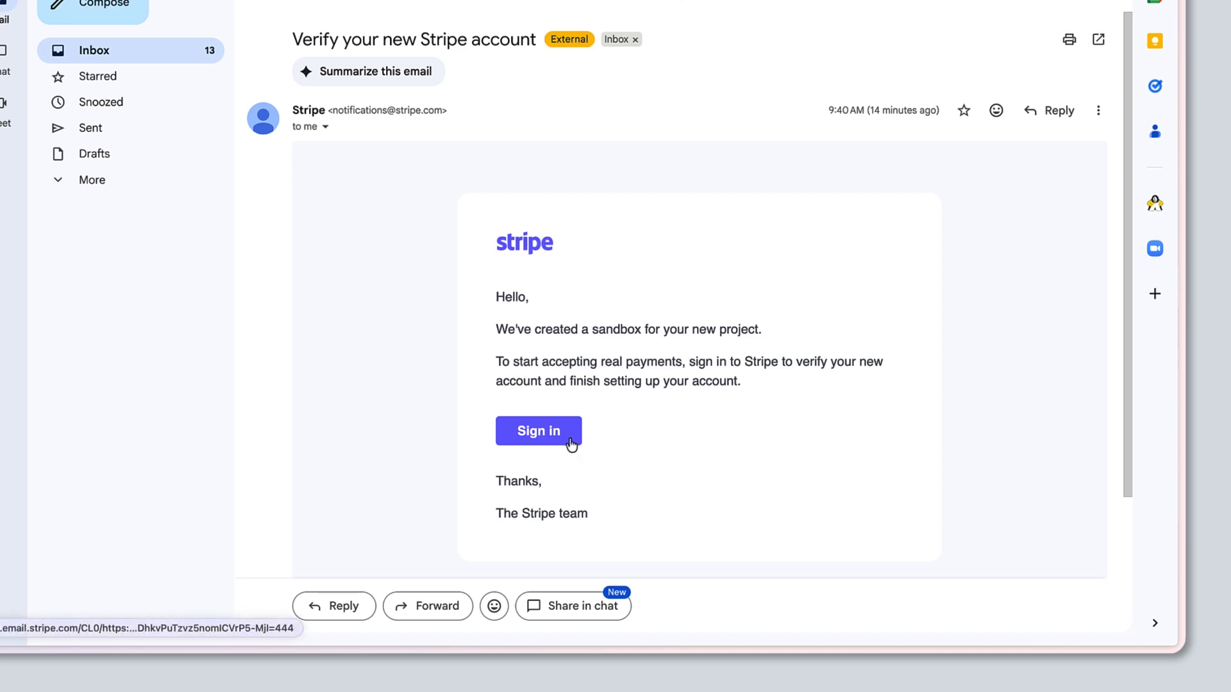
Step: Open the Stripe verification email's Sign in link in a new tab to reach the CameraHub sandbox
{"action": "key", "text": "super"}
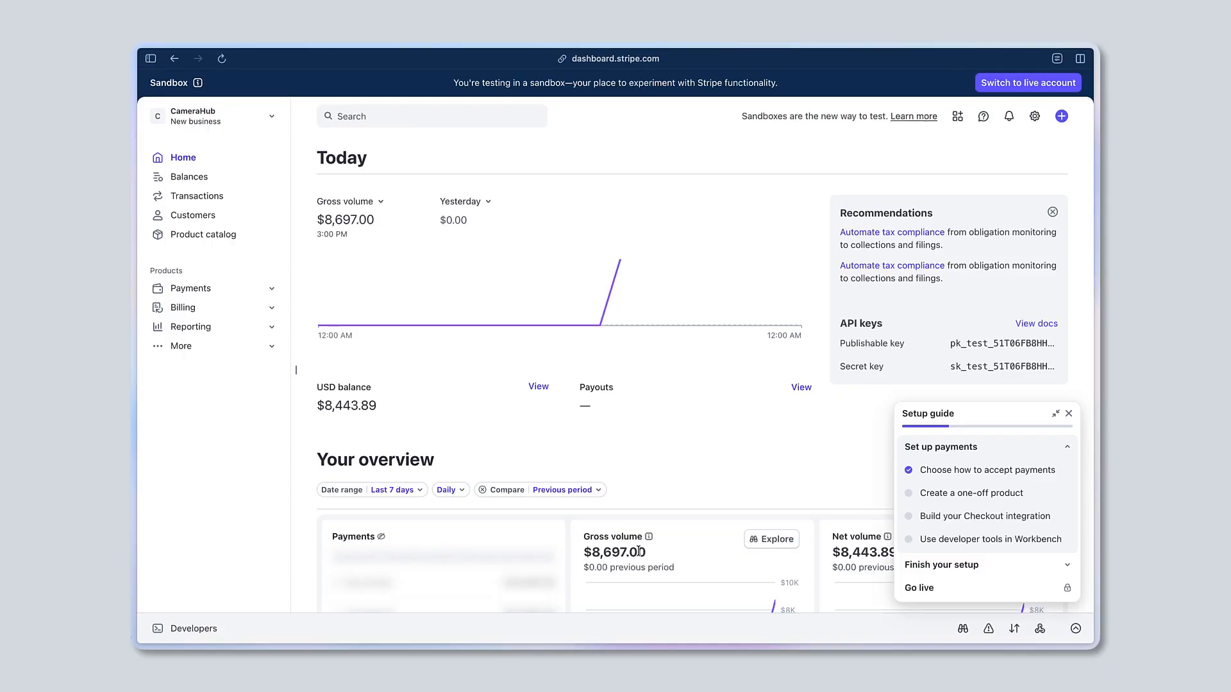
{"action": "mouse_move", "coordinate": [465, 327]}
Step: Review the sandbox Home's $8,697.00 gross volume and expand Set up payments in the Setup guide
{"action": "scroll", "coordinate": [337, 354], "scroll_direction": "down", "scroll_amount": 3}
{"action": "scroll", "coordinate": [338, 357], "scroll_direction": "down", "scroll_amount": 3}
{"action": "scroll", "coordinate": [338, 357], "scroll_direction": "up", "scroll_amount": 5}
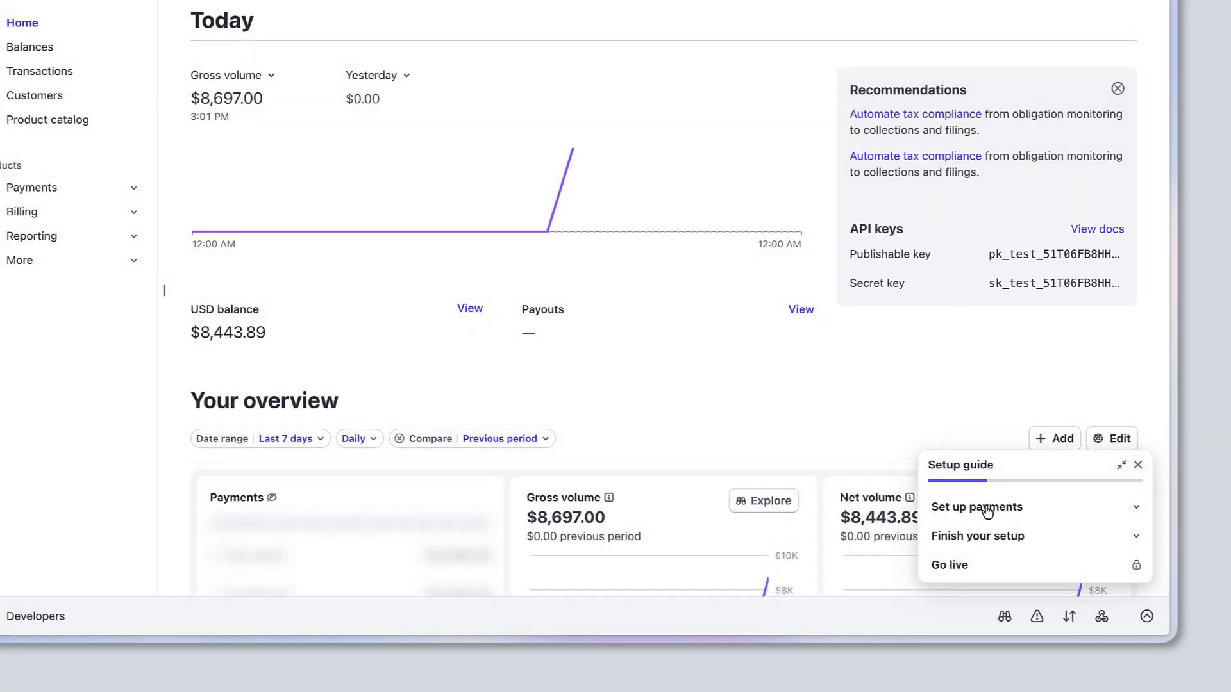
{"action": "left_click", "coordinate": [987, 510]}
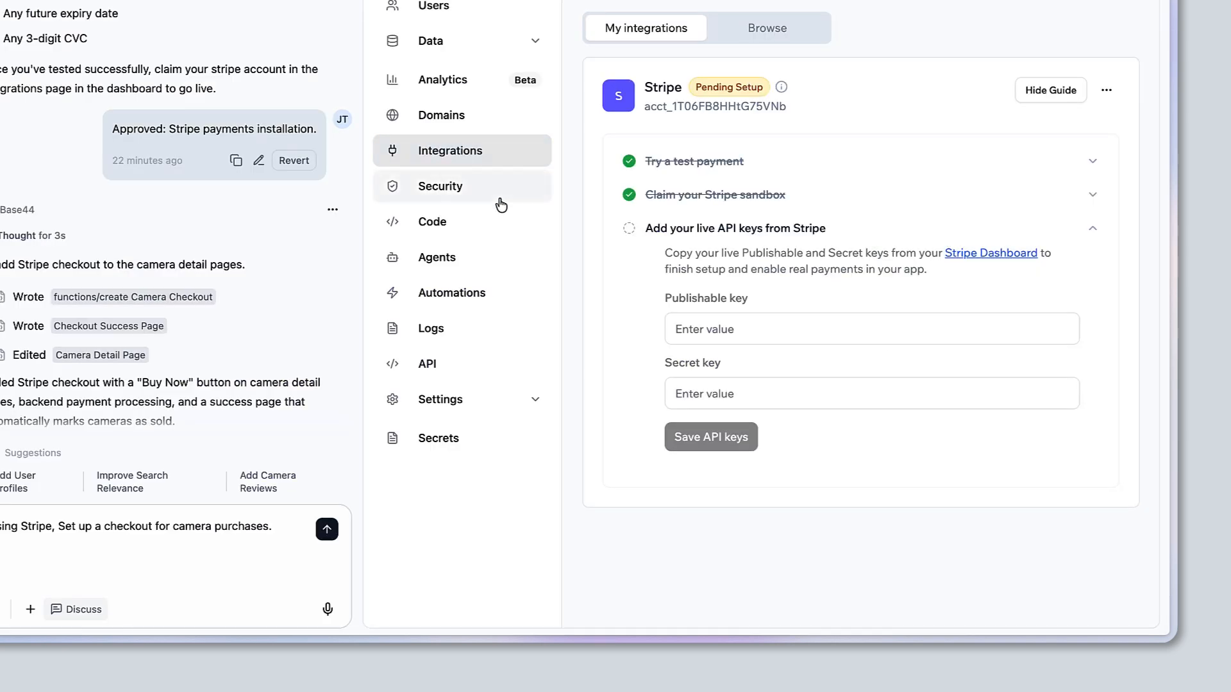
Step: Back in Base44's Stripe integration, put the cursor in the live Publishable key field
{"action": "left_click", "coordinate": [823, 338]}
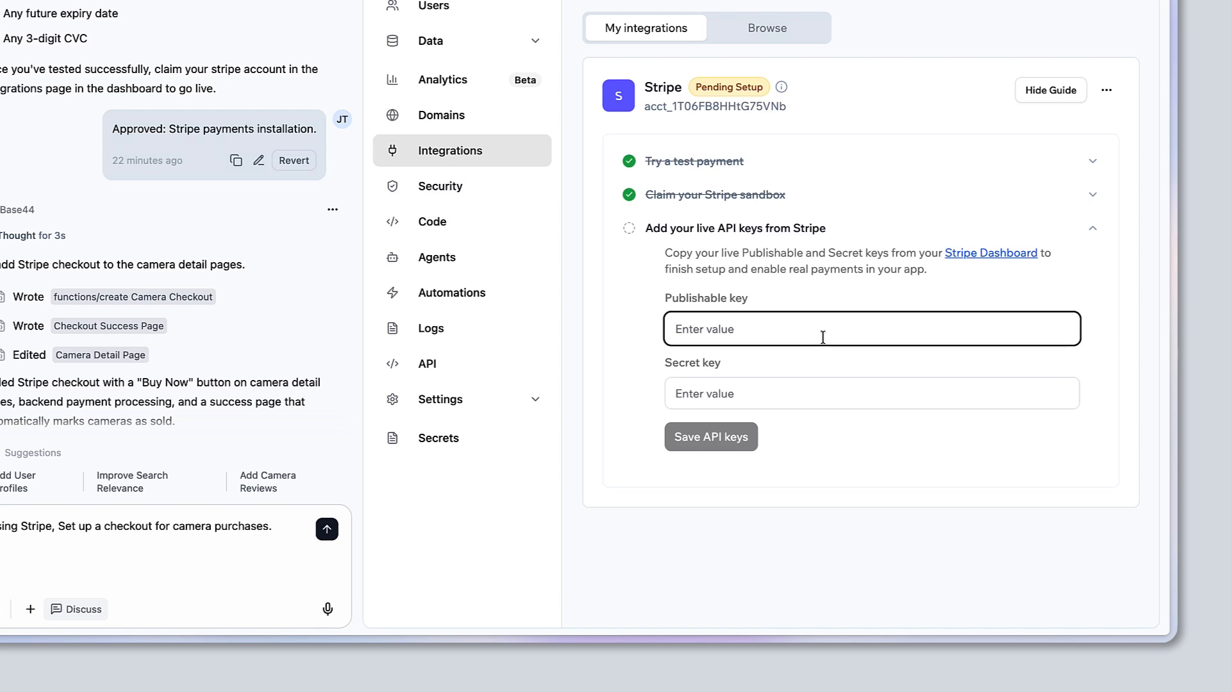